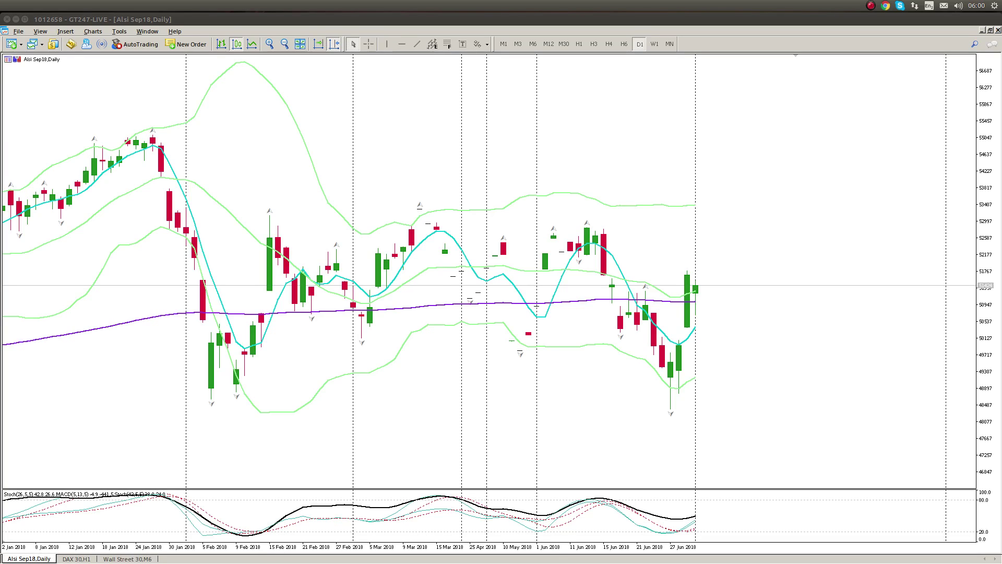
Place horizontal levels at the upper highs near 52997, the February/June lows, and the 200 moving average.
left_click(402, 44)
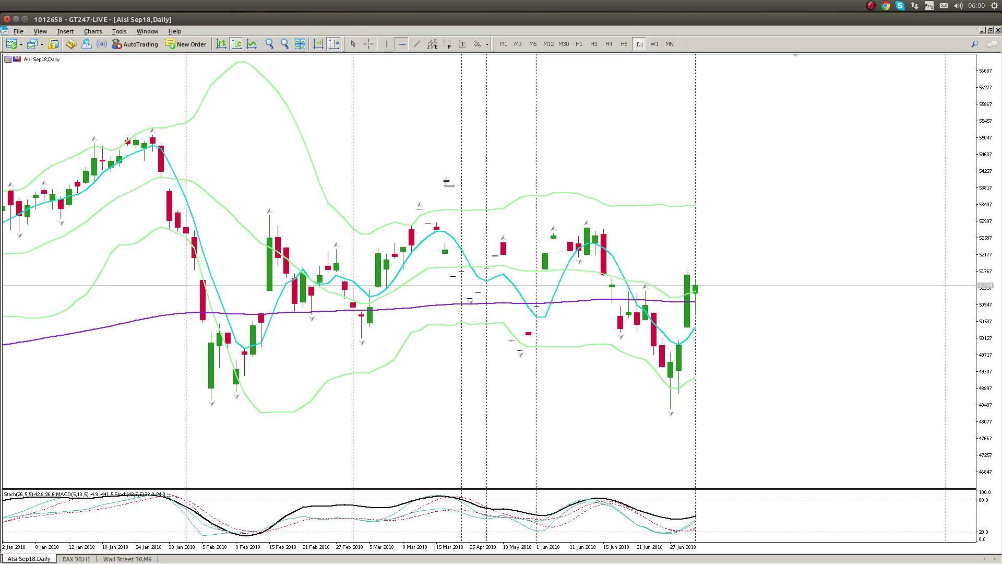
left_click_drag(449, 199, 450, 222)
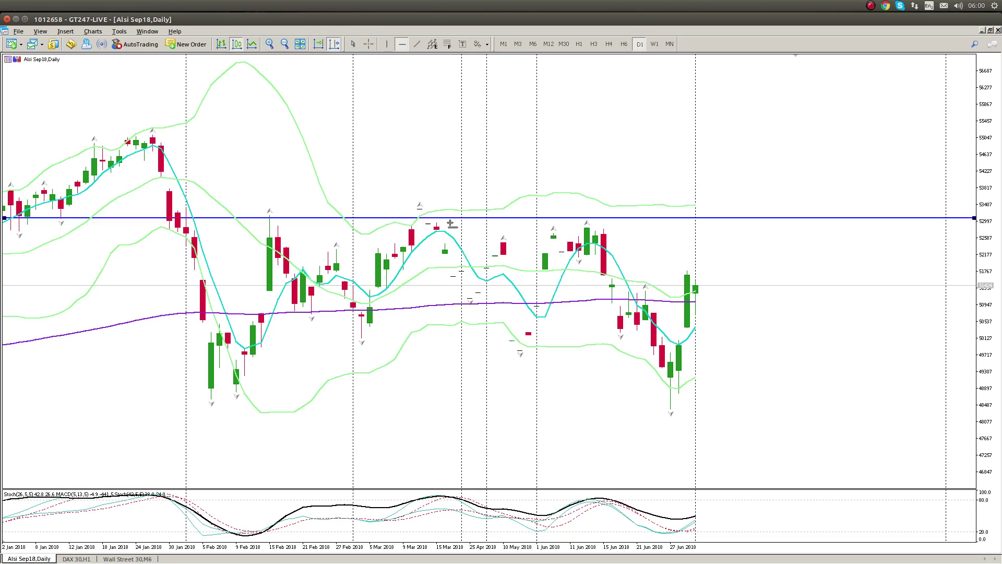
left_click(402, 44)
left_click_drag(402, 390, 407, 400)
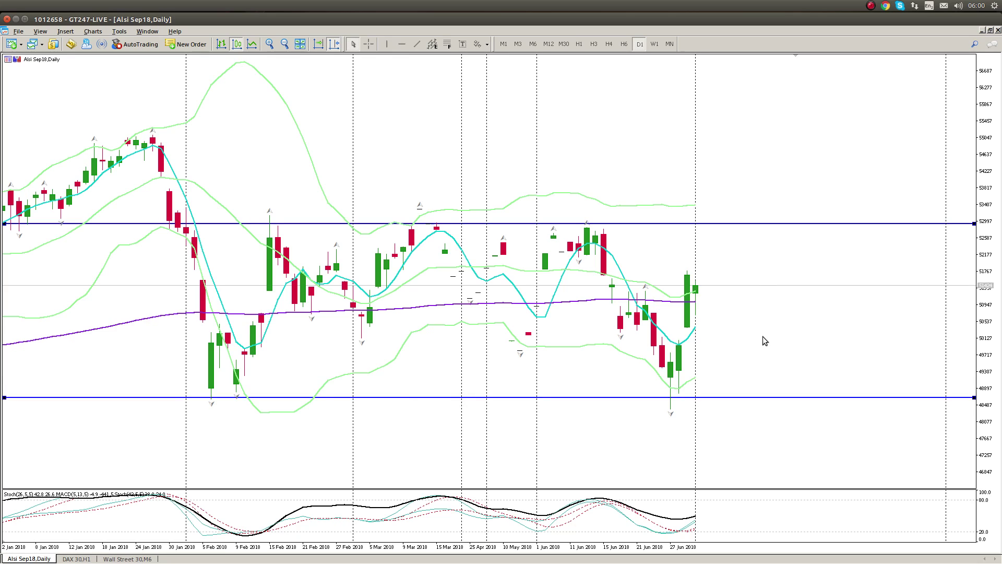
left_click(402, 44)
left_click_drag(600, 315, 606, 303)
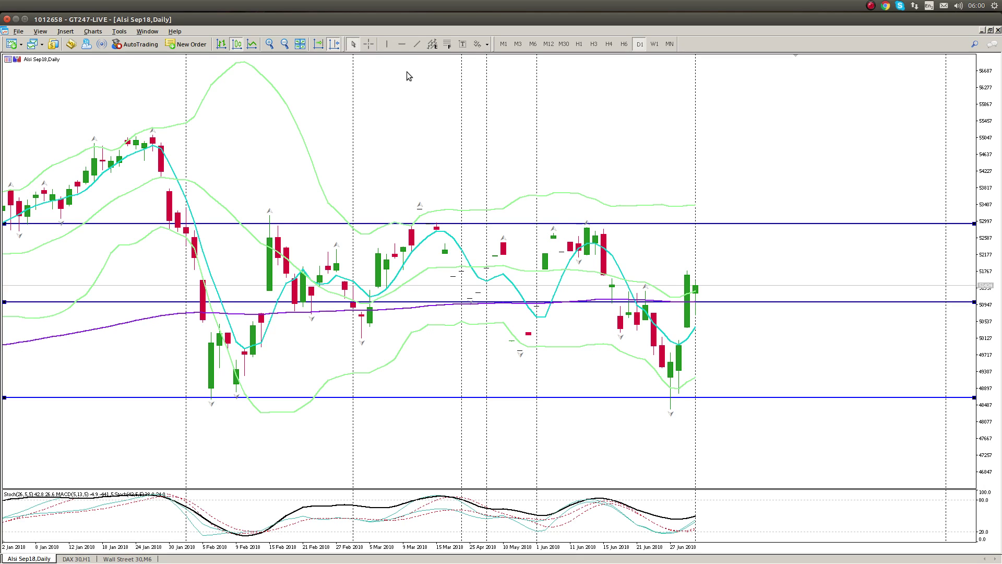
Draw a Fibonacci retracement from the mid-June high down to the late-June low.
left_click(447, 44)
left_click_drag(589, 225, 870, 408)
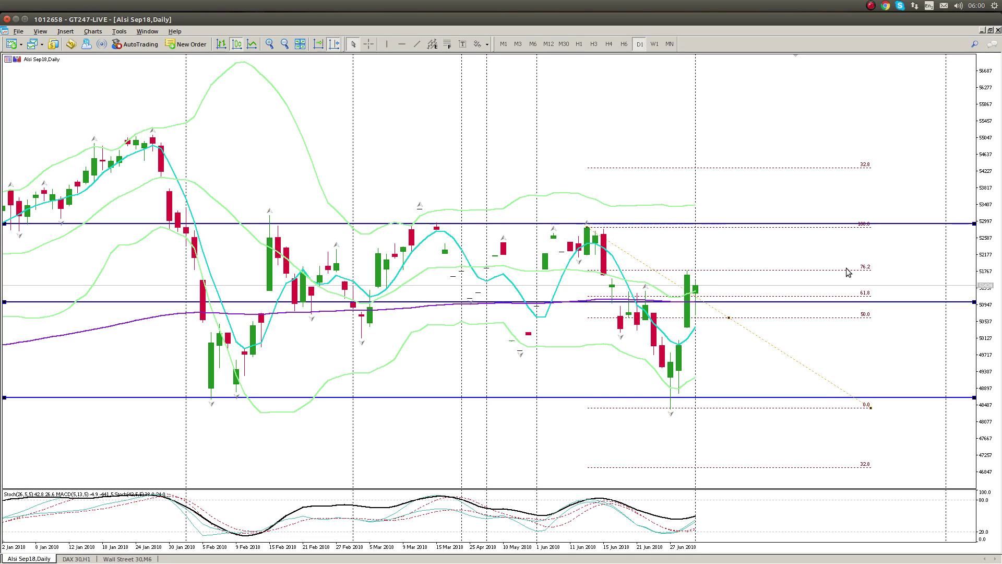
mouse_move(690, 276)
mouse_move(730, 224)
scroll(736, 300, "up", 3)
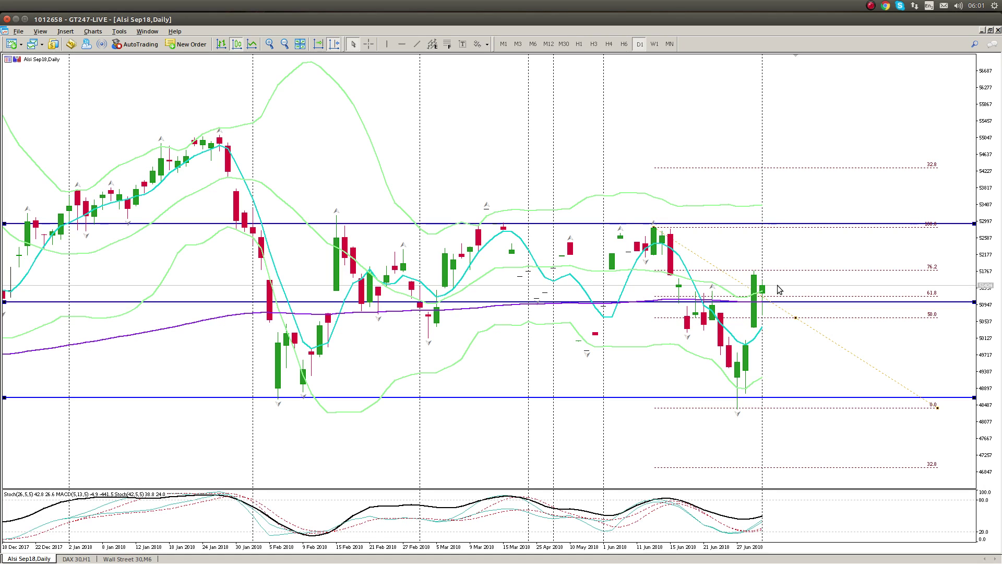
Switch the chart to H4 candles and compress the price scale in two drags.
left_click(608, 44)
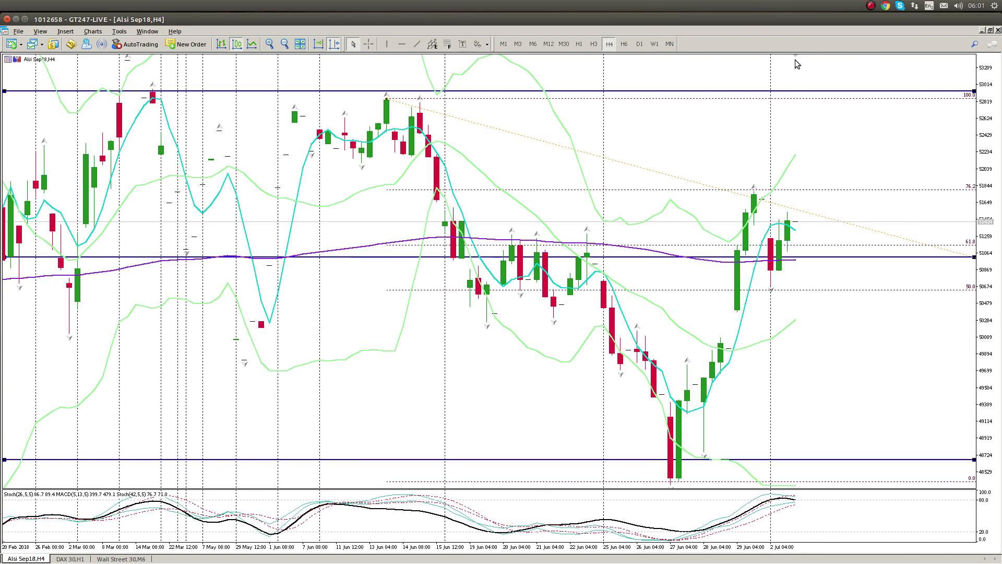
left_click_drag(978, 119, 994, 125)
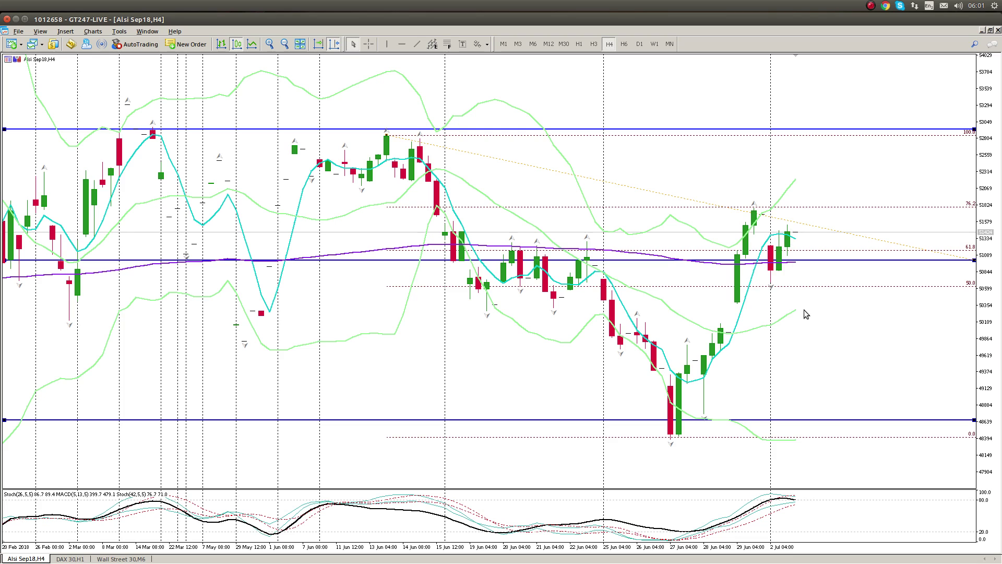
left_click_drag(988, 153, 985, 176)
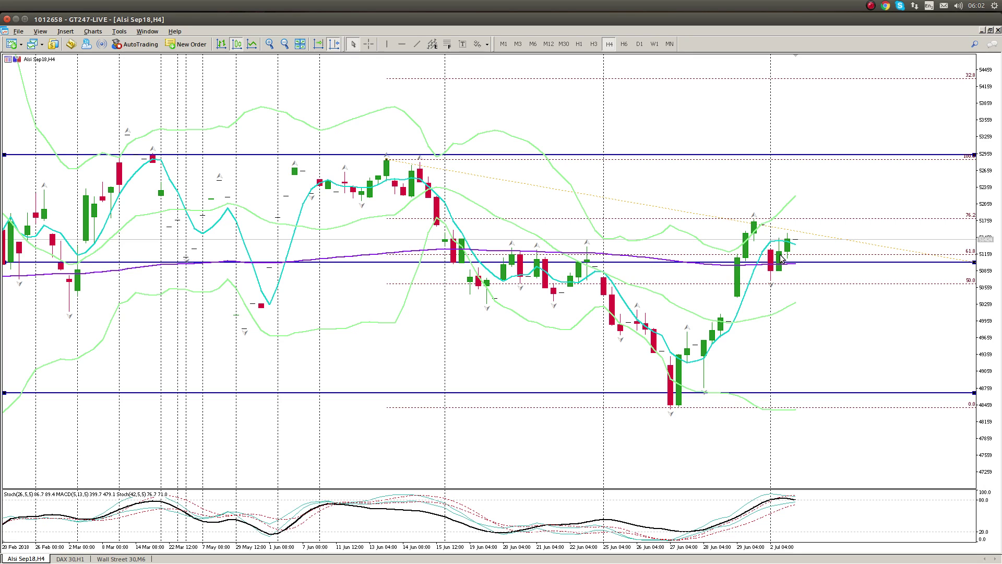
mouse_move(800, 270)
On H1 with a compressed scale, draw rising trend lines under the 29 Jun rally and along its highs.
left_click(579, 43)
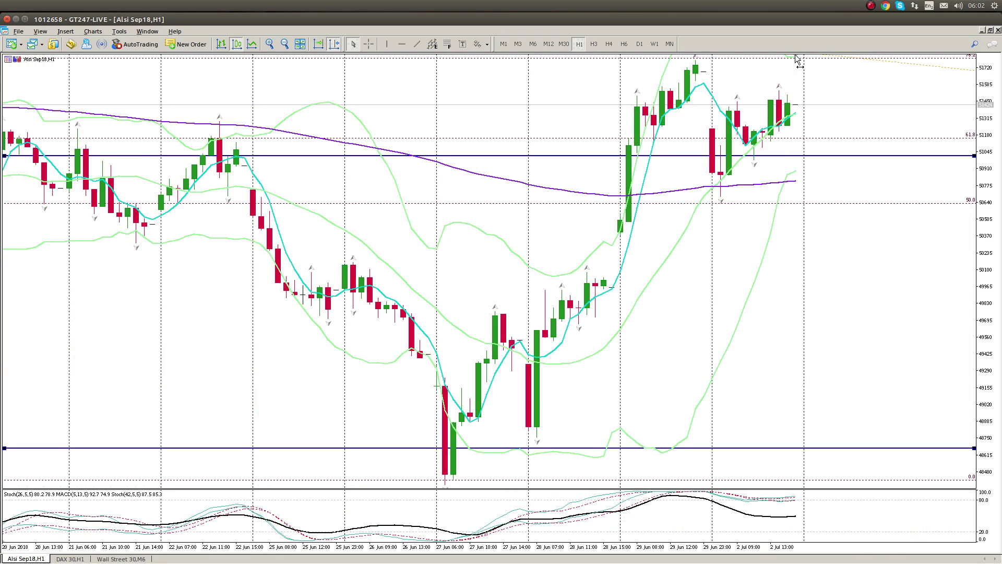
left_click_drag(997, 150, 994, 180)
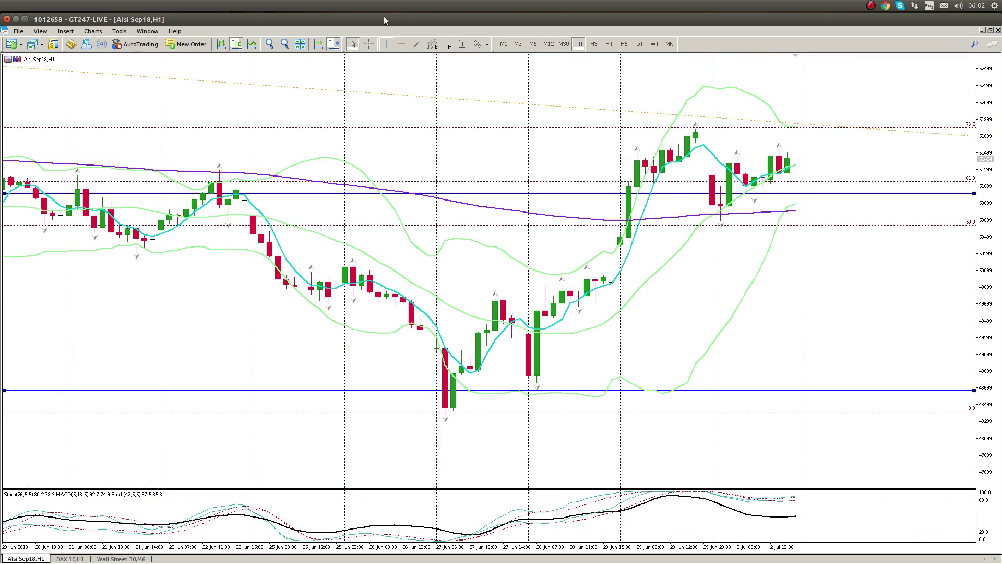
left_click(417, 46)
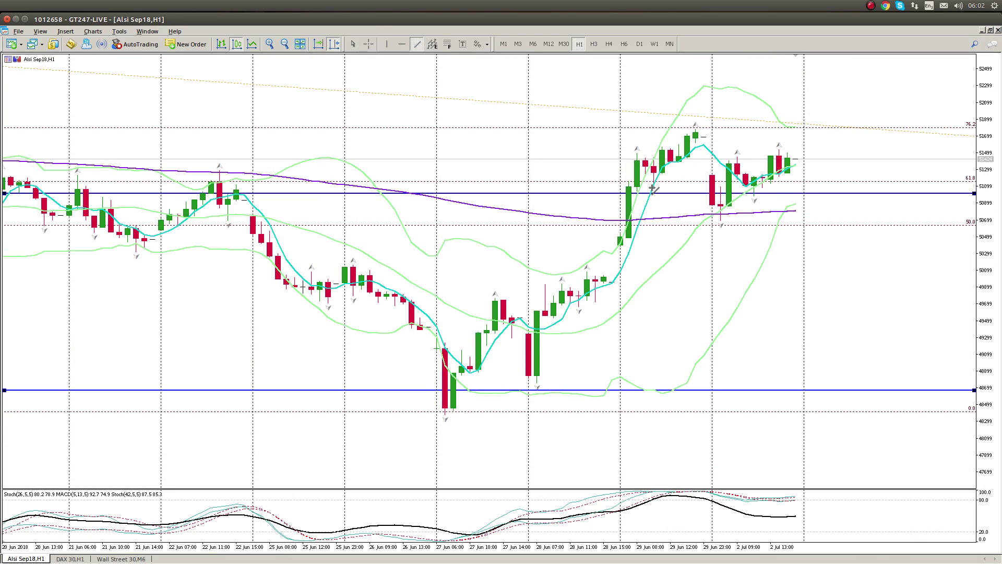
left_click_drag(653, 188, 721, 133)
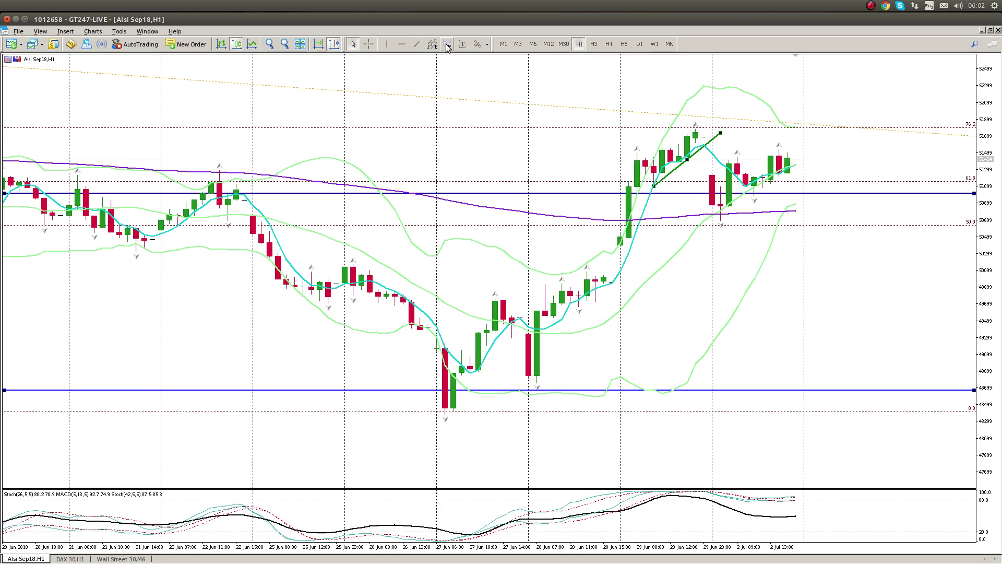
left_click(417, 44)
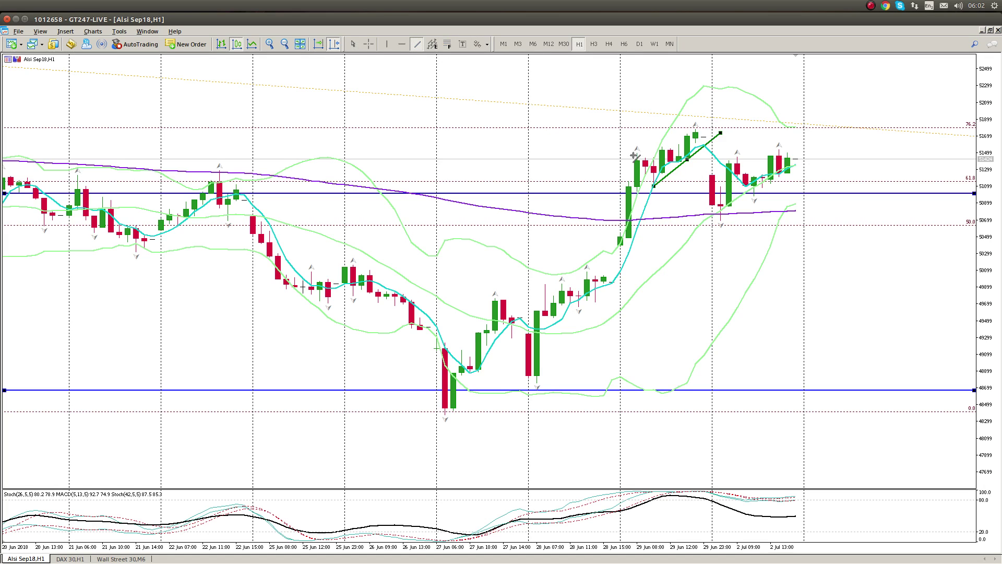
left_click_drag(634, 156, 721, 118)
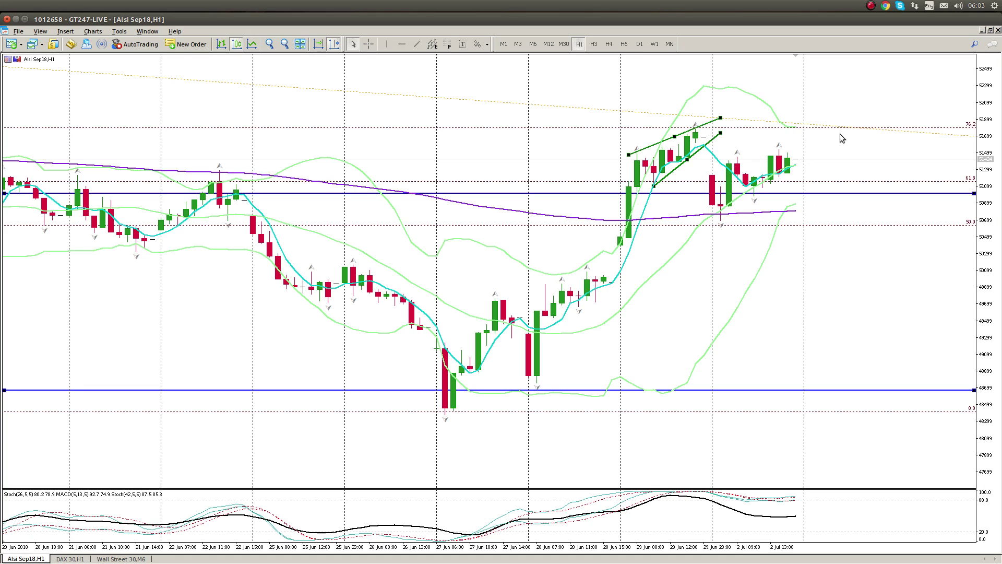
scroll(813, 251, "up", 2)
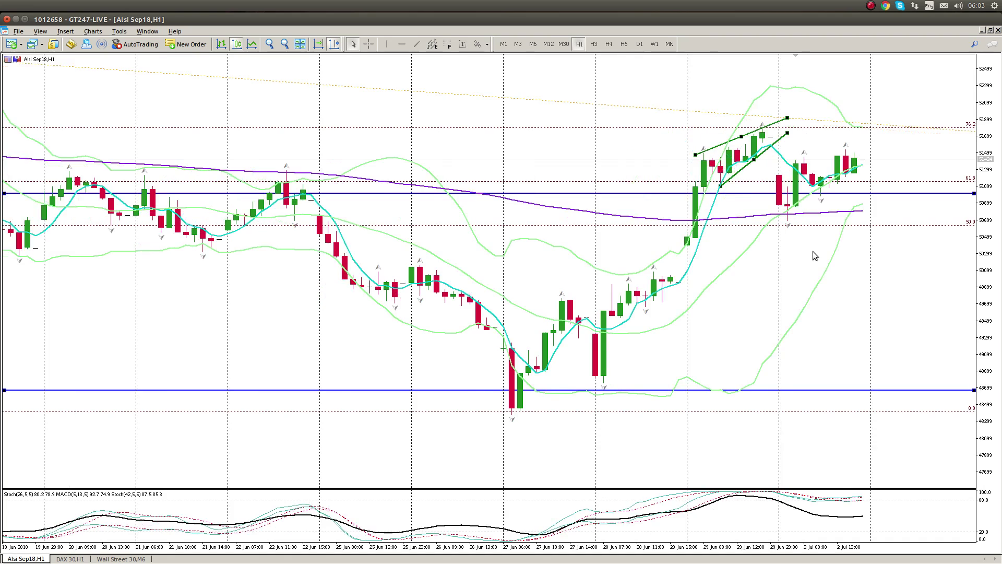
scroll(812, 251, "down", 2)
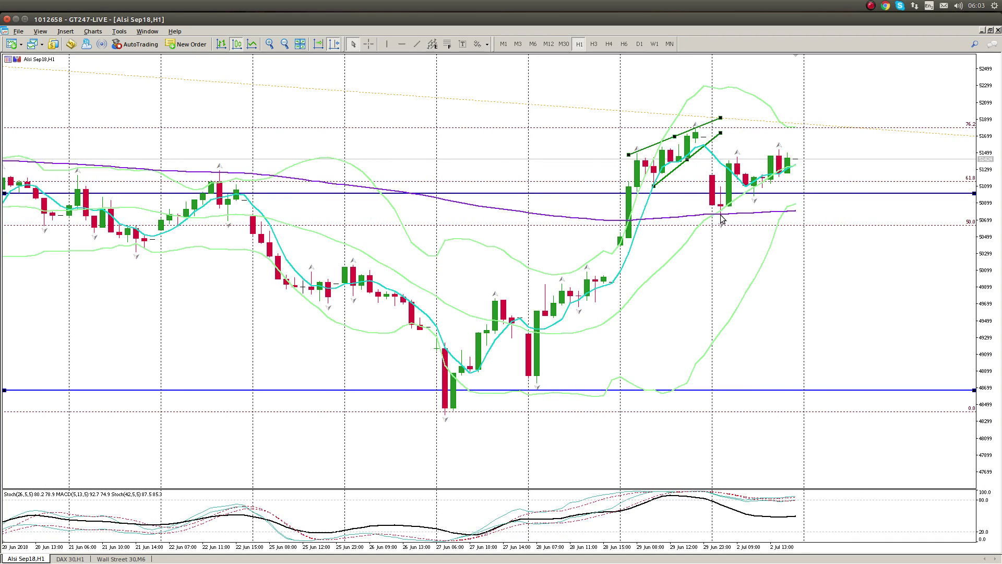
mouse_move(724, 218)
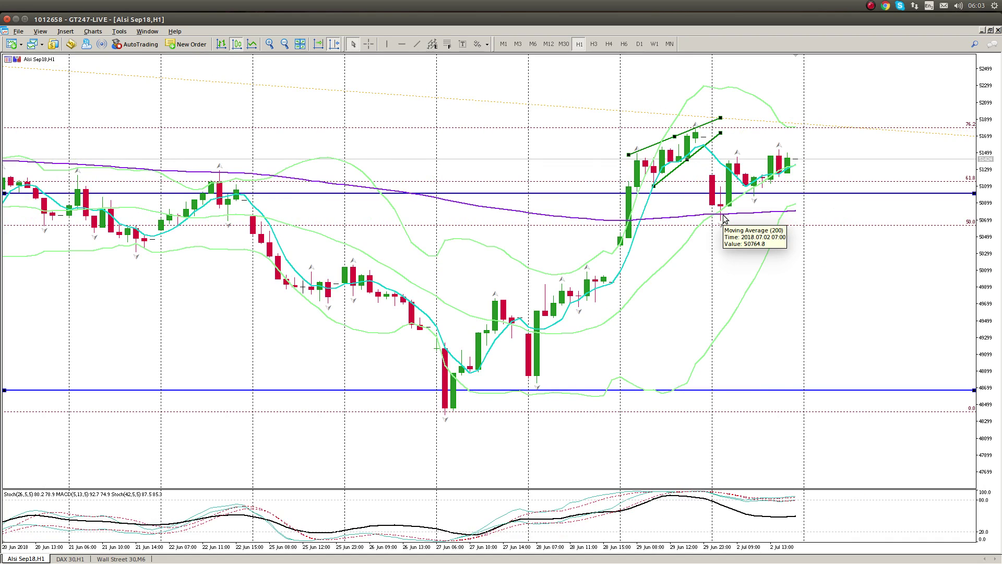
Draw channel lines across the 29 Jun–2 Jul highs and rising from the 29 Jun low.
left_click(415, 44)
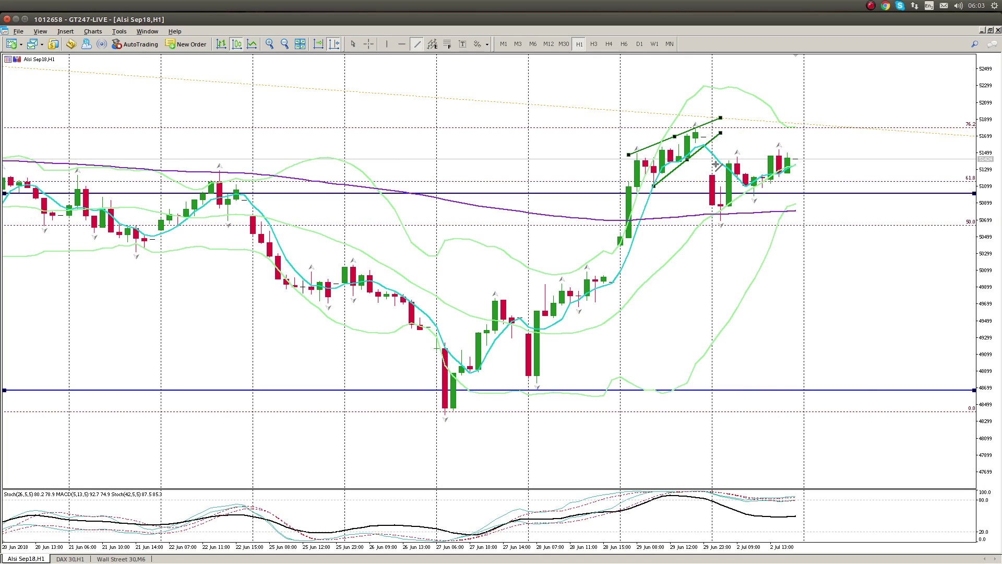
left_click_drag(719, 159, 812, 146)
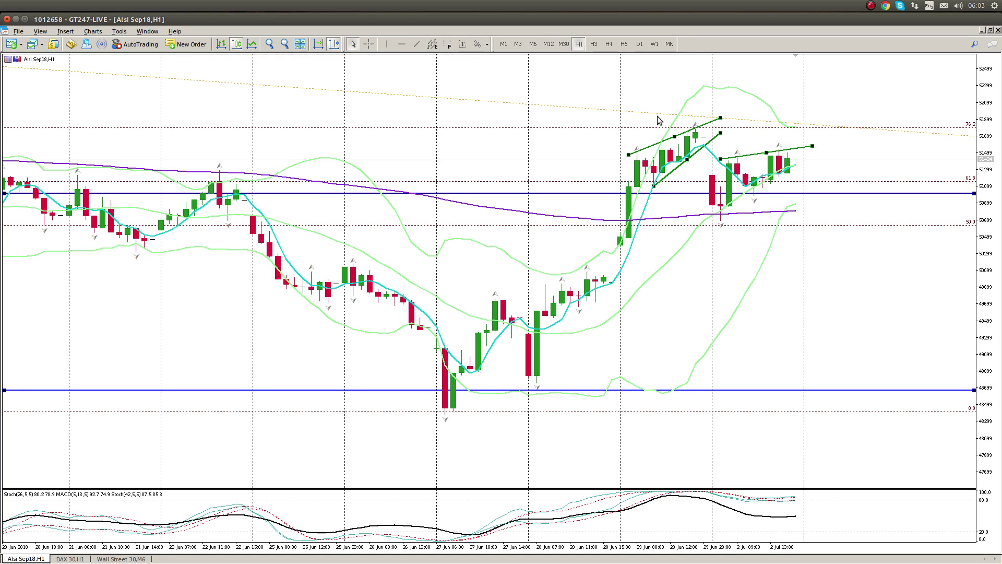
left_click(417, 44)
left_click_drag(722, 219, 820, 157)
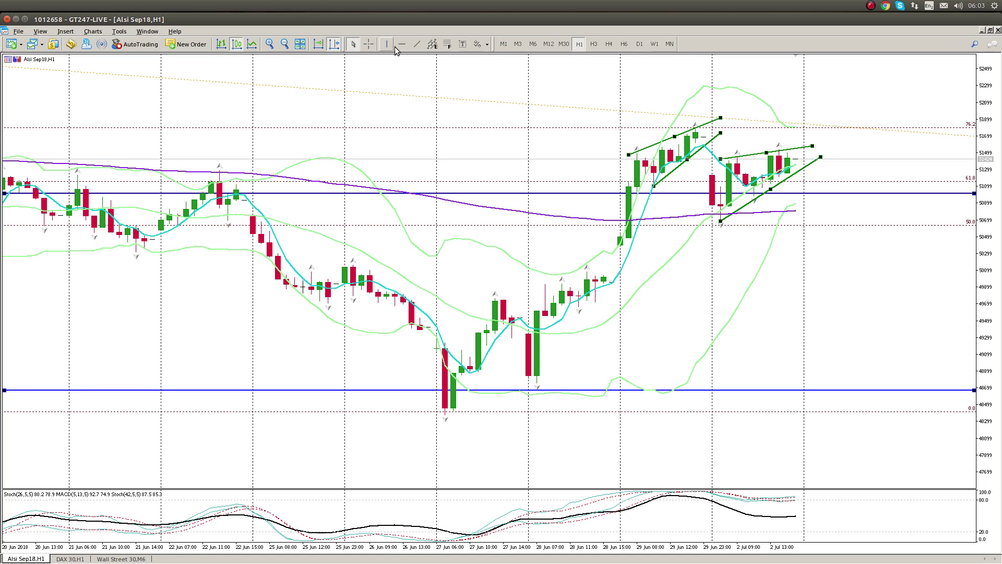
Draw a steep falling trend line and shift it right to project a drop after 2 Jul.
left_click(418, 44)
left_click_drag(696, 131, 721, 221)
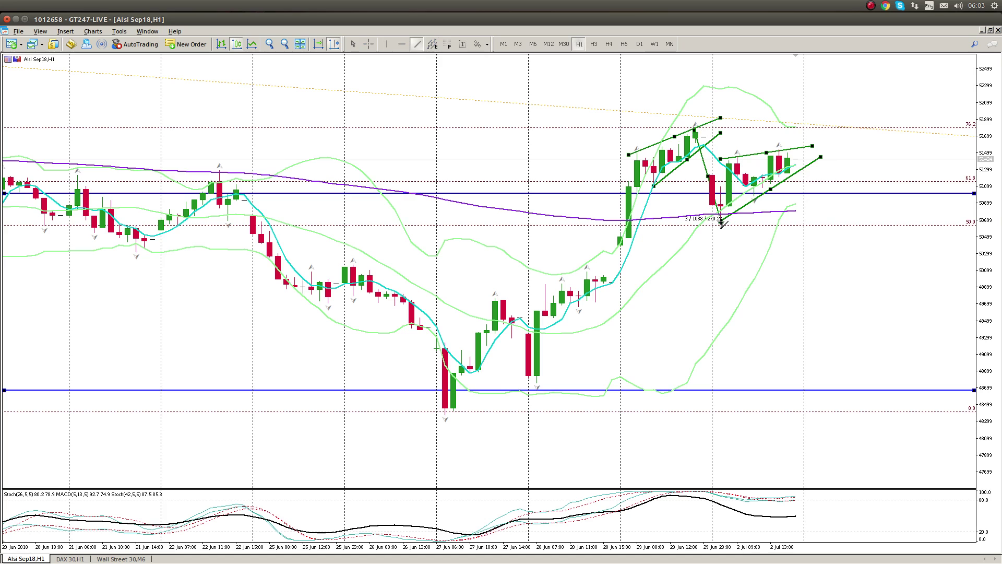
left_click_drag(708, 180, 800, 201)
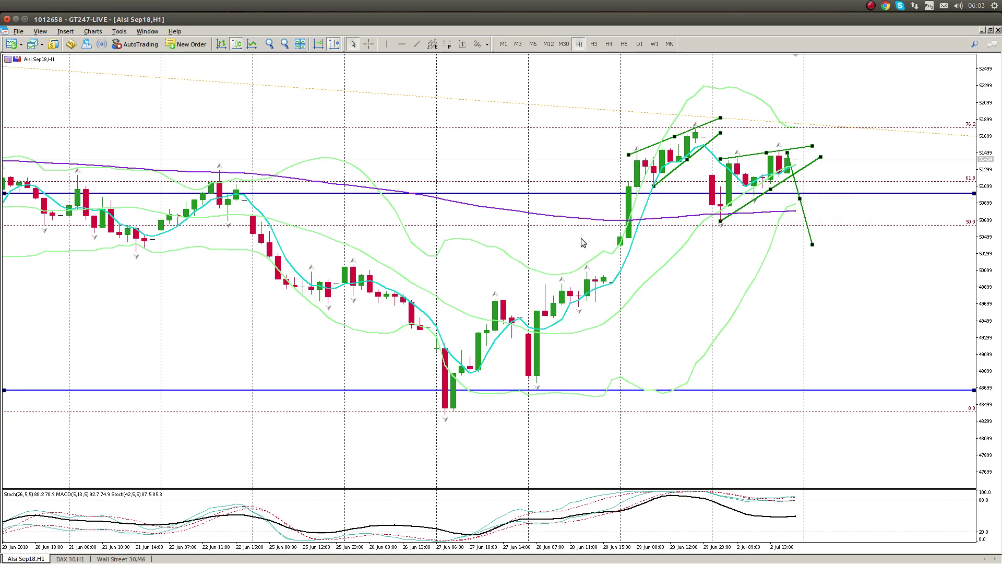
Add a horizontal level near 50400, between the 50299 and 50499 marks, nudged slightly up.
left_click(402, 44)
left_click(640, 249)
left_click_drag(640, 249, 640, 247)
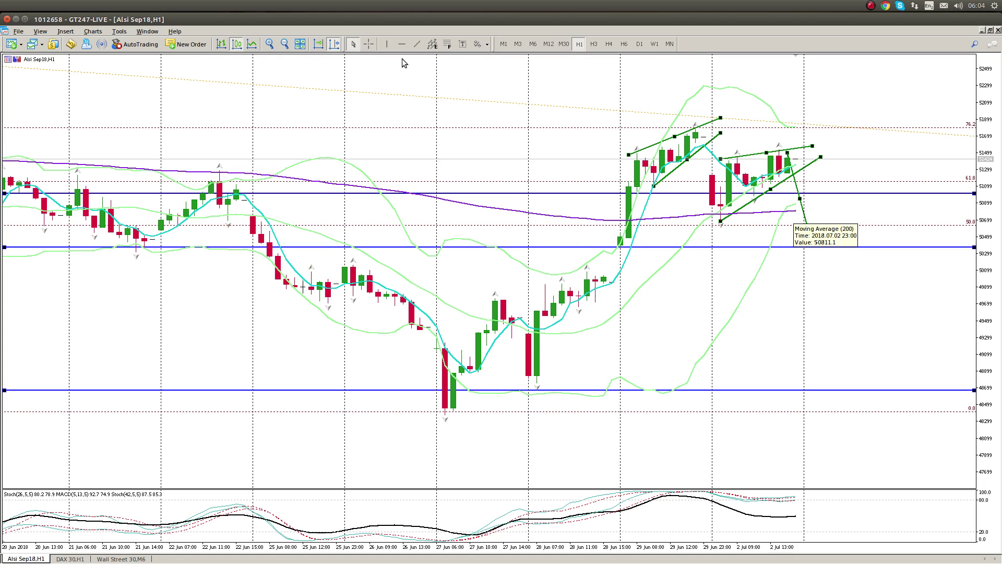
Place horizontal lines under the 50.0 Fibonacci level and near 50000, then drag the middle line onto the 200 MA.
left_click(404, 45)
left_click(684, 233)
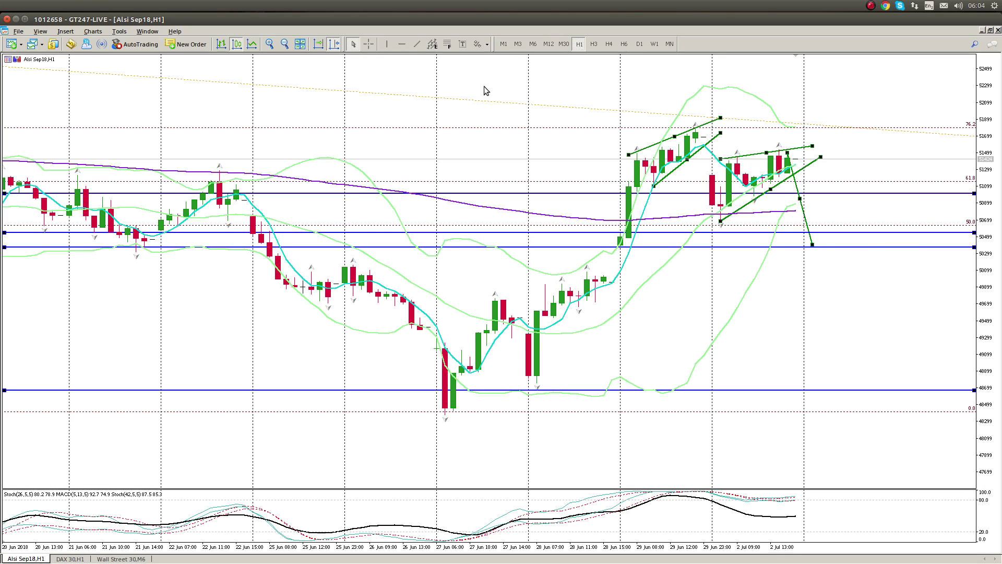
left_click(402, 44)
left_click(747, 275)
left_click_drag(746, 276, 747, 278)
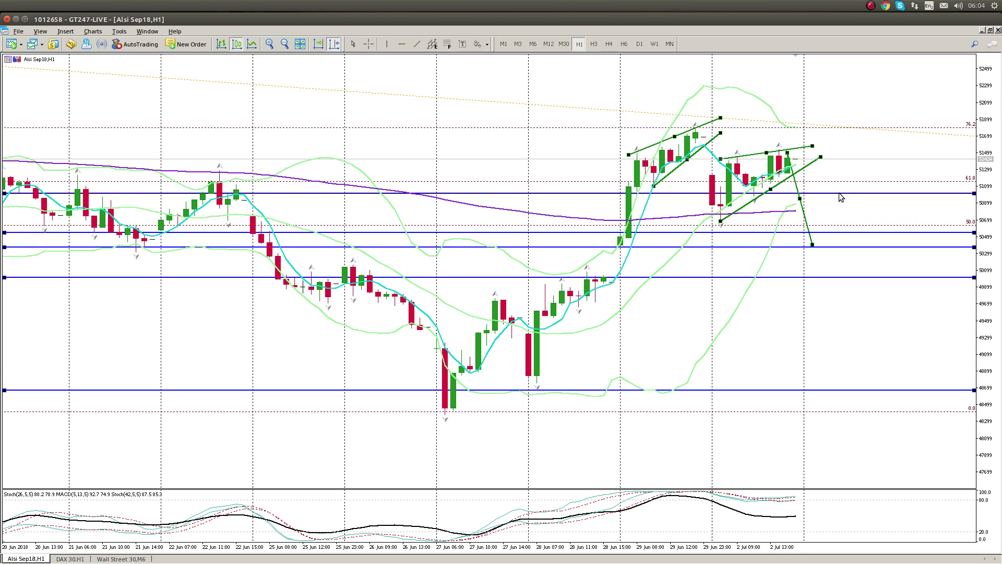
left_click_drag(839, 193, 841, 214)
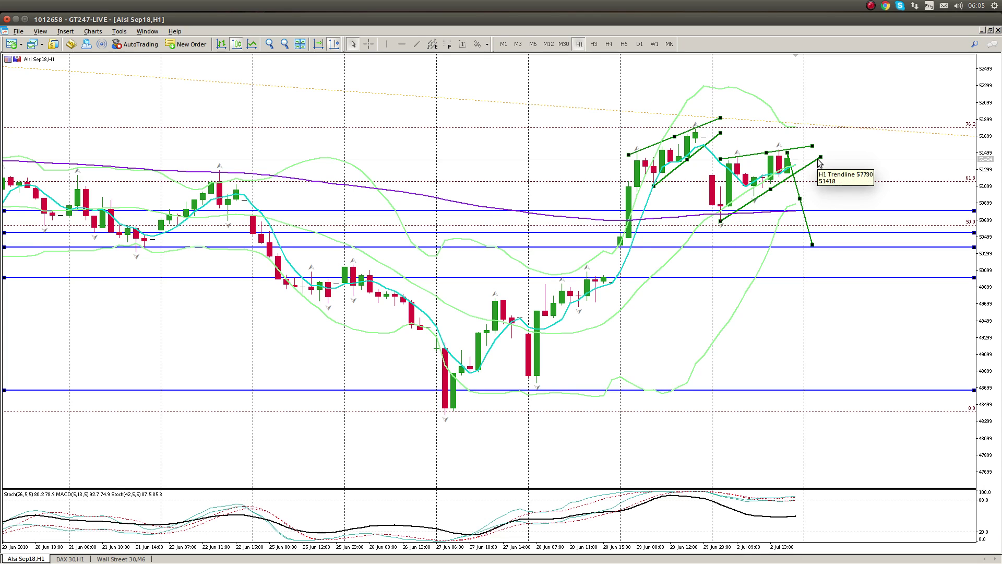
Raise the rising trendline's right end slightly and switch the chart to M12.
left_click_drag(820, 156, 820, 153)
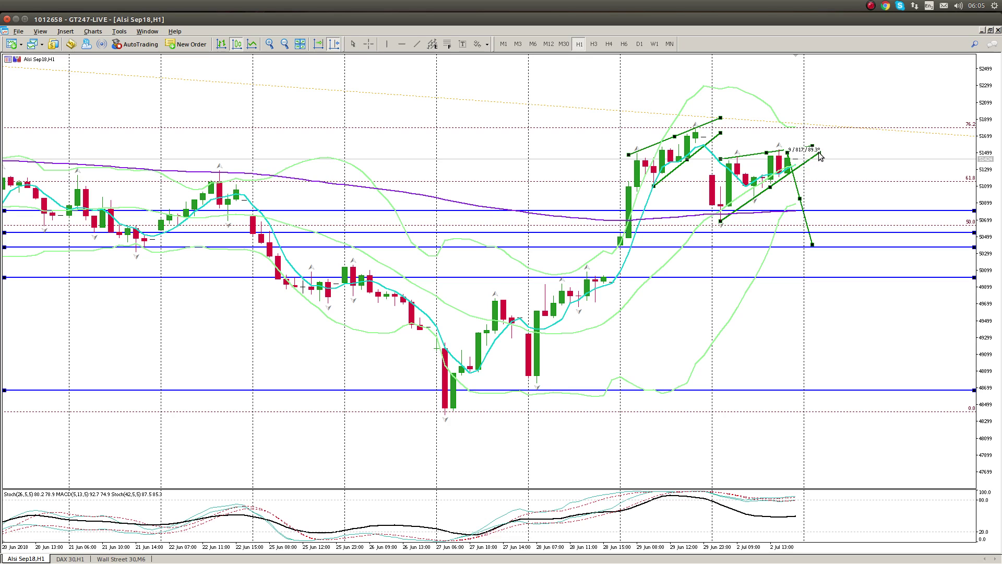
left_click(550, 45)
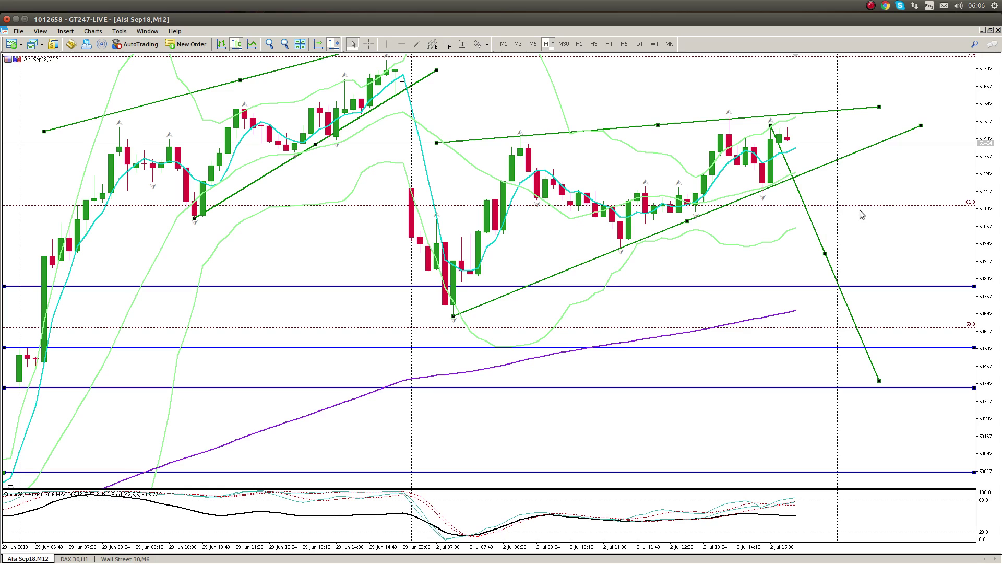
Shift the falling trendline up, lower the blue horizontal line to about 50508, and return to H1.
left_click_drag(825, 254, 826, 245)
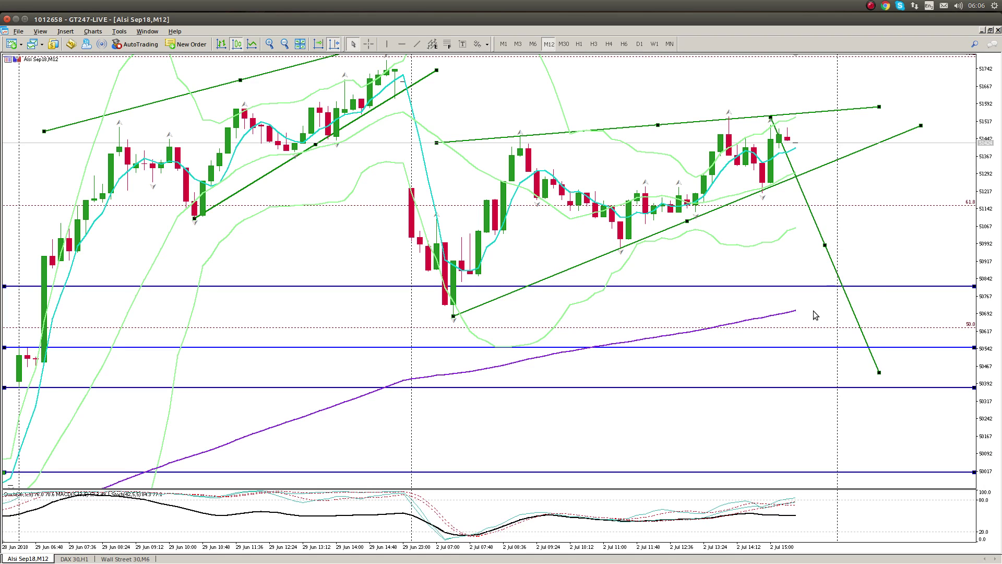
scroll(104, 334, "up", 5)
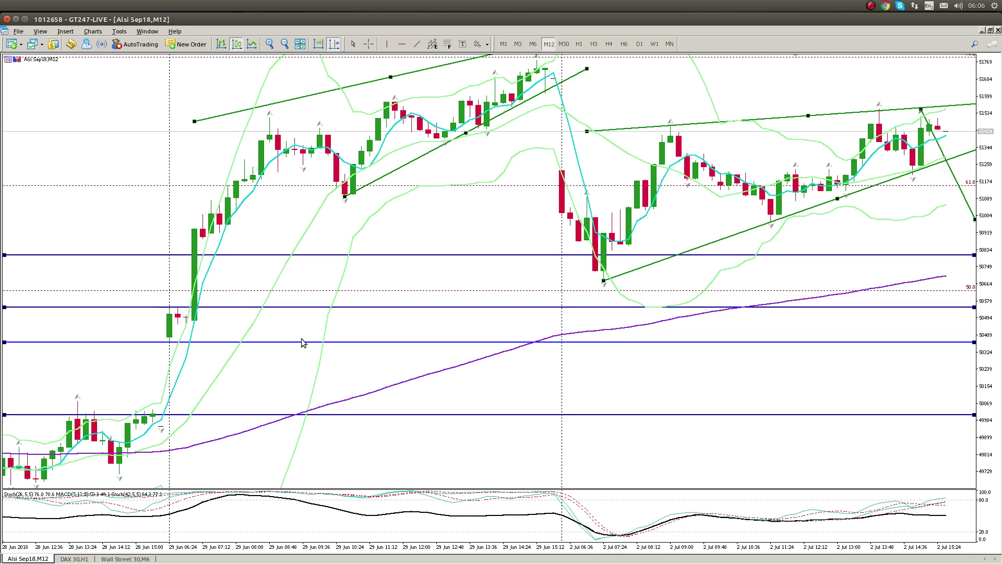
key("Escape")
left_click_drag(244, 308, 245, 317)
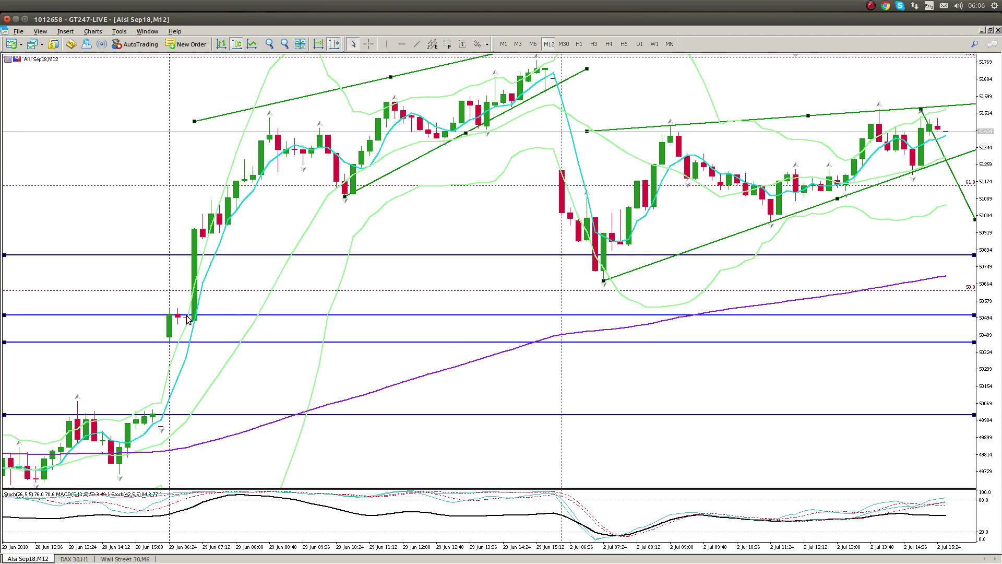
scroll(374, 321, "down", 3)
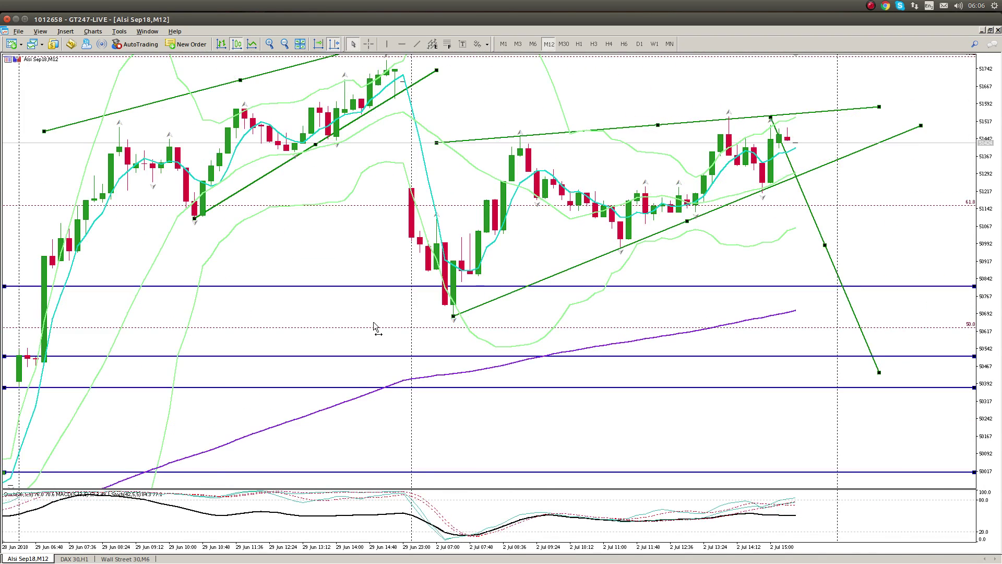
scroll(373, 322, "up", 2)
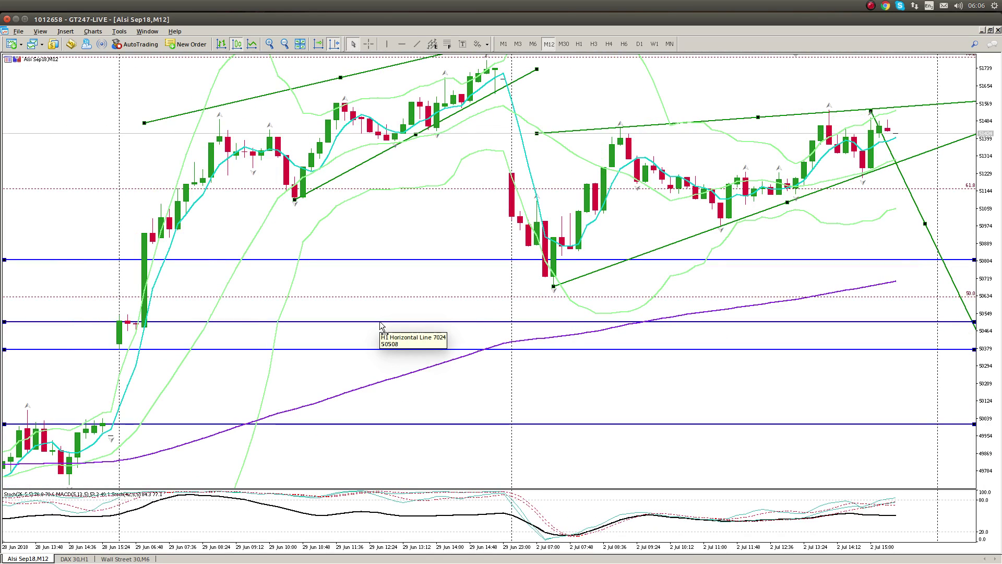
scroll(380, 321, "down", 3)
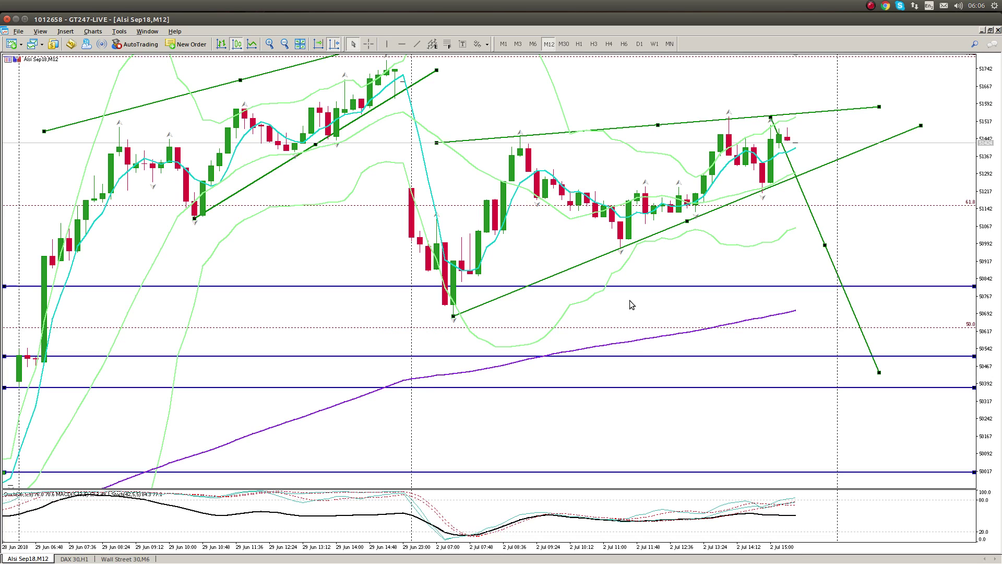
left_click(579, 44)
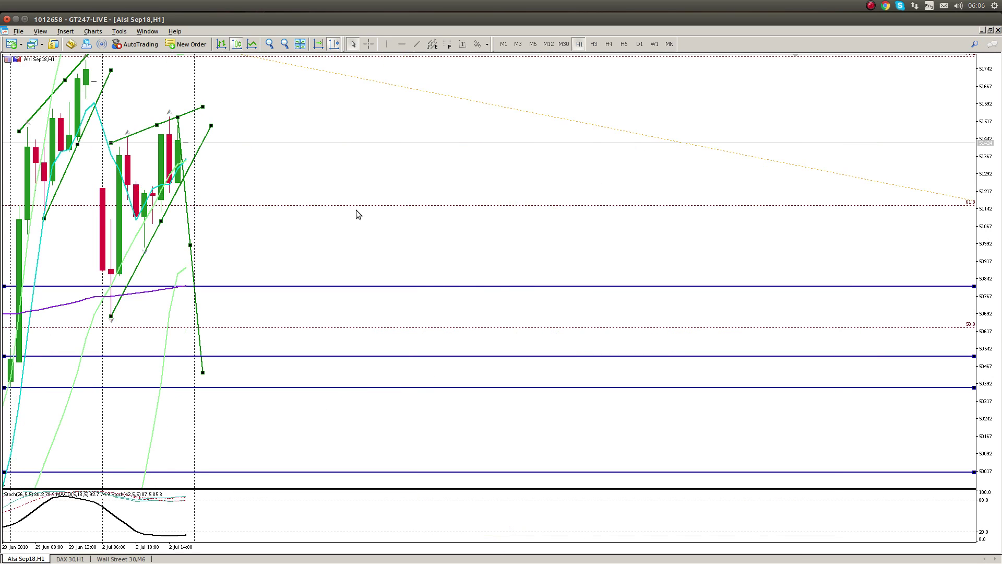
Delete every drawn object with Backspace, leaving only candles and indicators on the H1 chart.
scroll(376, 220, "up", 5)
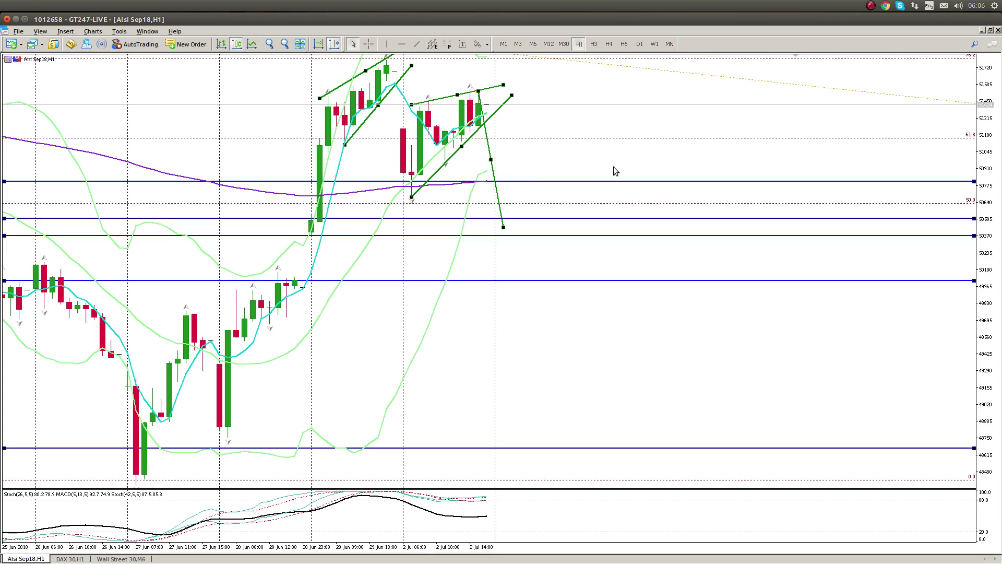
key("BackSpace")
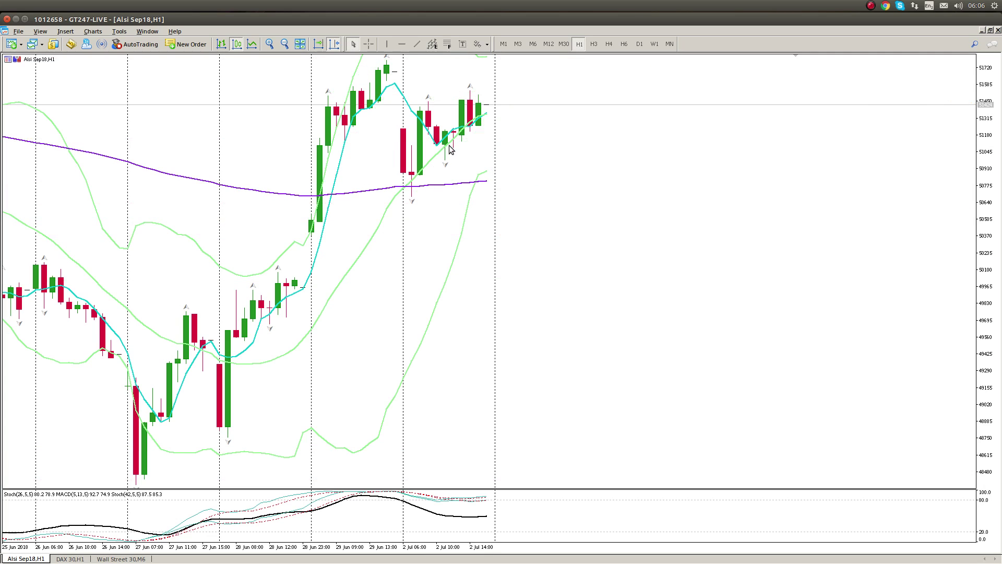
mouse_move(445, 147)
mouse_move(487, 117)
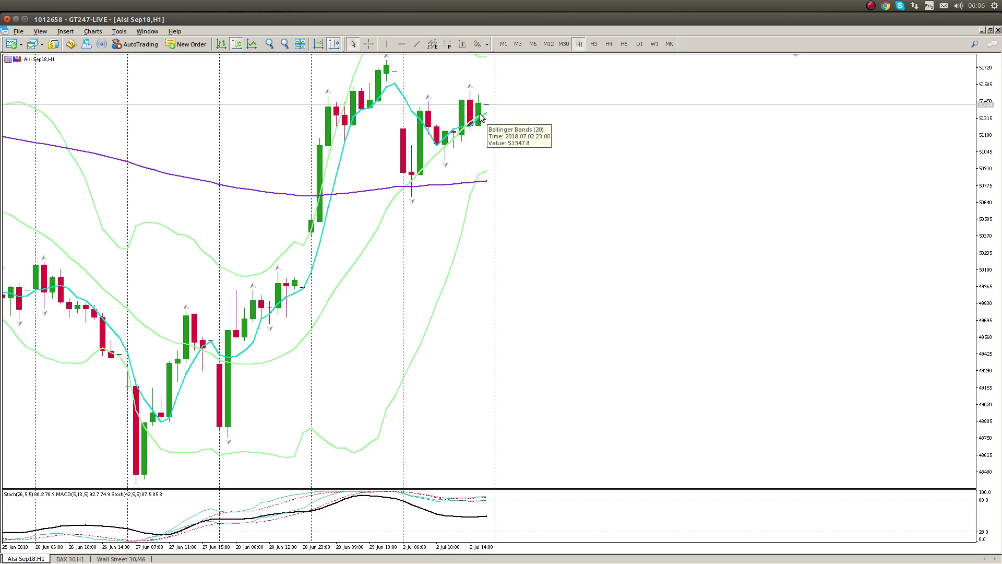
left_click_drag(390, 264, 486, 286)
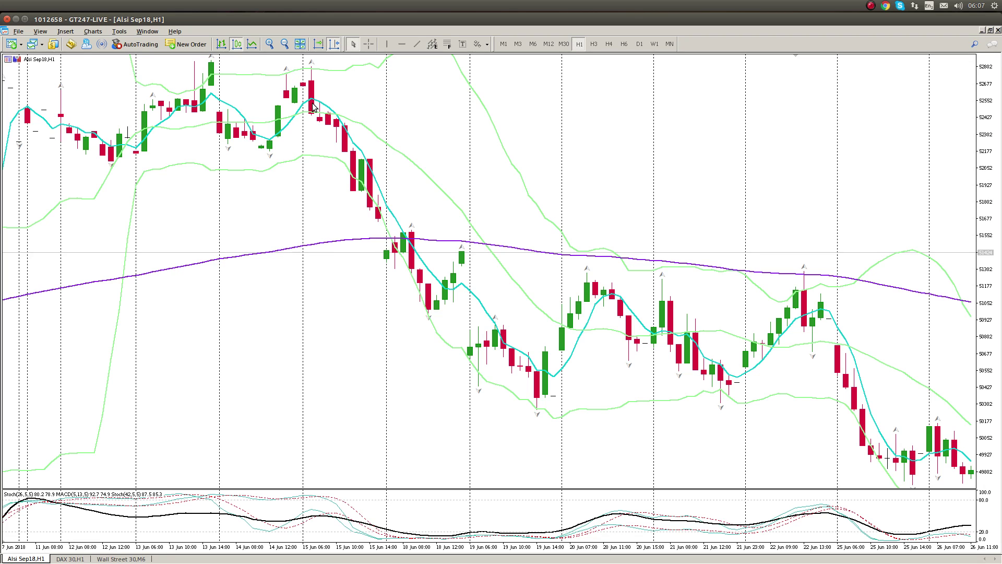
Pan back through older hourly Alsi Sep18 bars, then return to the latest candles.
scroll(246, 253, "down", 10)
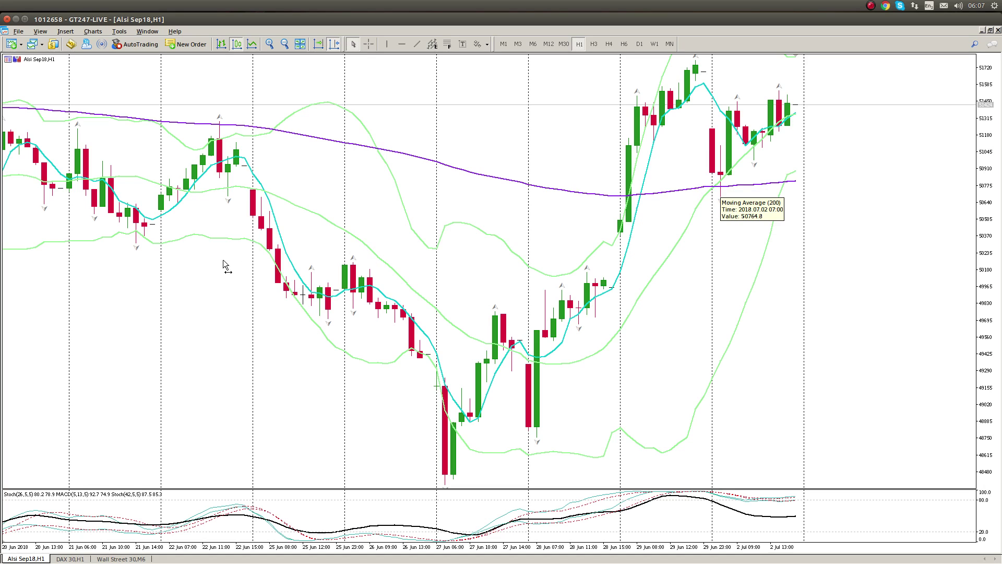
scroll(217, 284, "up", 10)
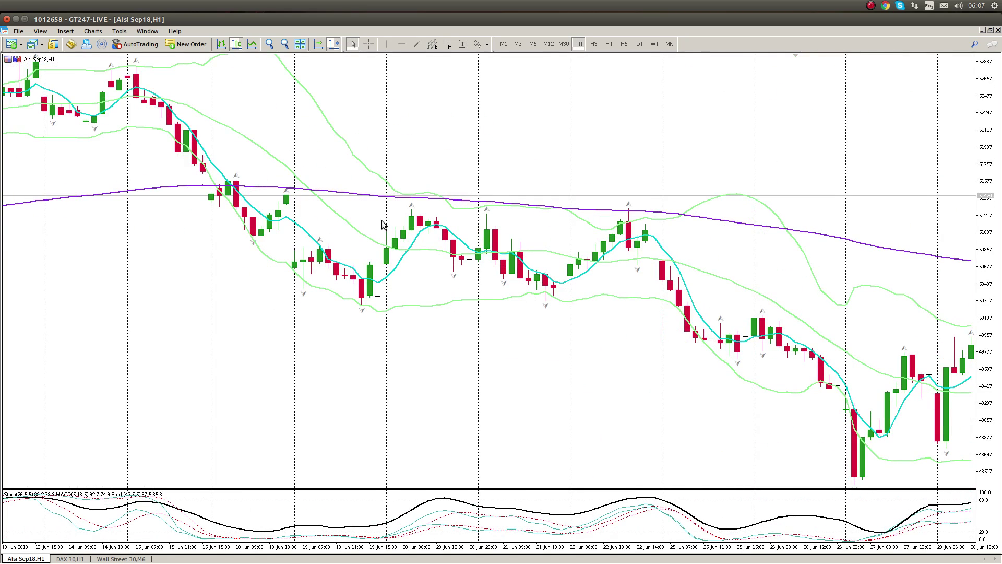
scroll(735, 334, "down", 10)
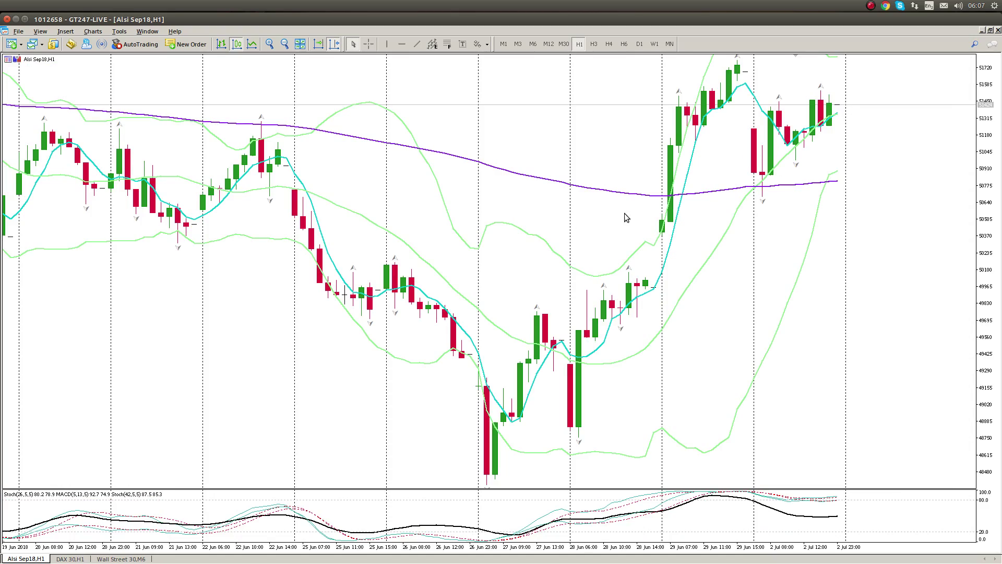
left_click_drag(272, 376, 557, 386)
scroll(557, 387, "up", 15)
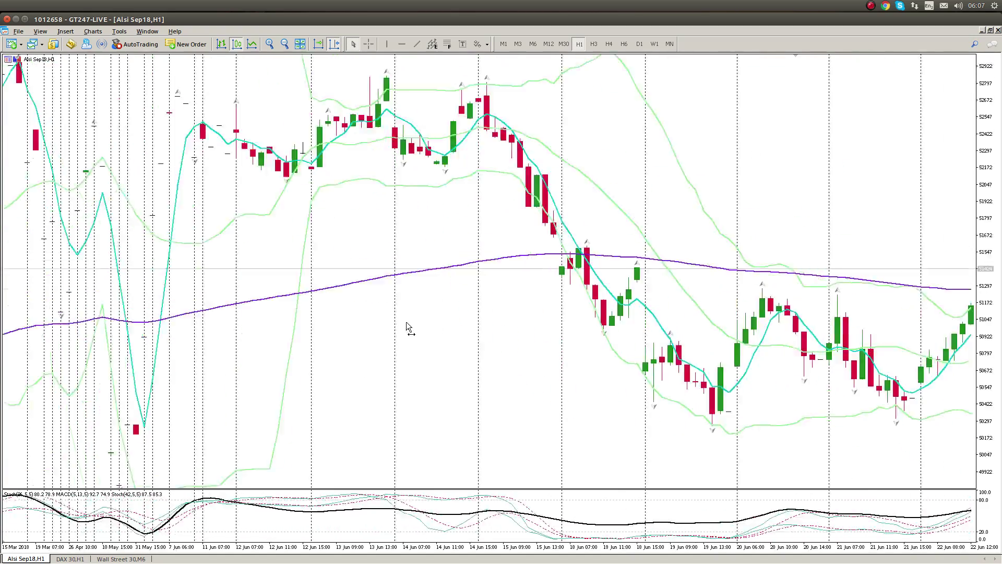
scroll(548, 347, "down", 15)
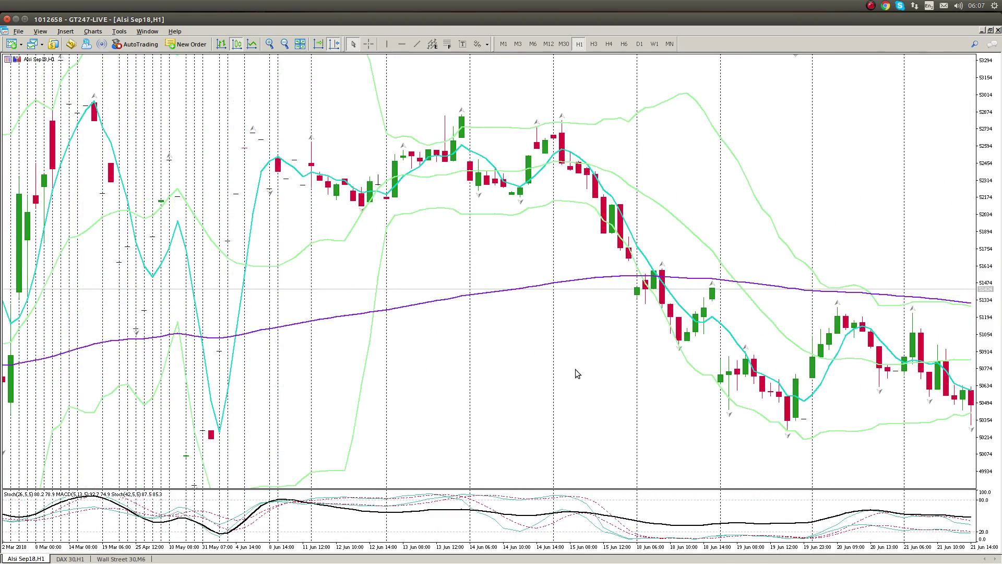
scroll(281, 335, "down", 3)
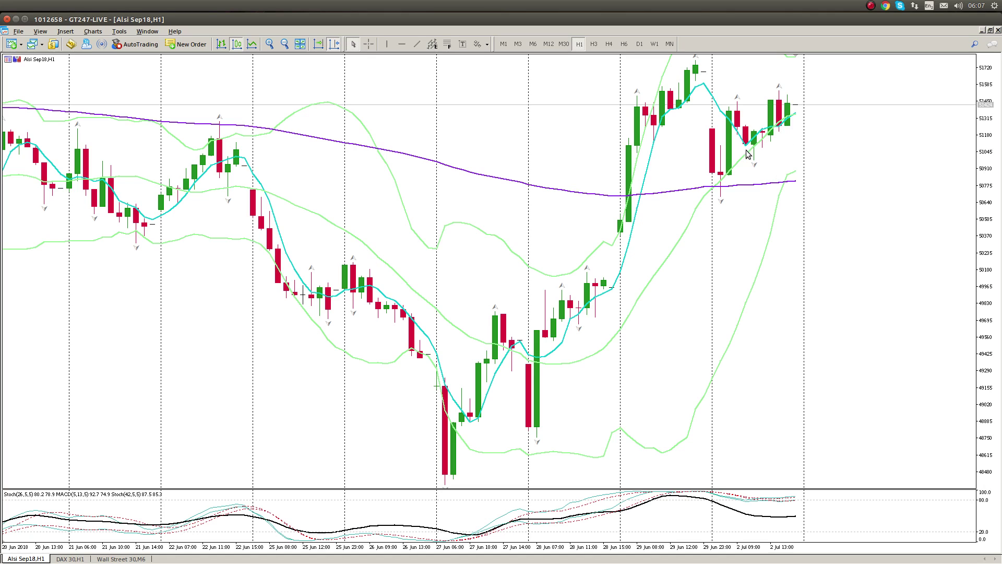
Draw a red equidistant channel along the rising lows from 29 Jun, parallel line above the highs.
left_click_drag(994, 181, 990, 207)
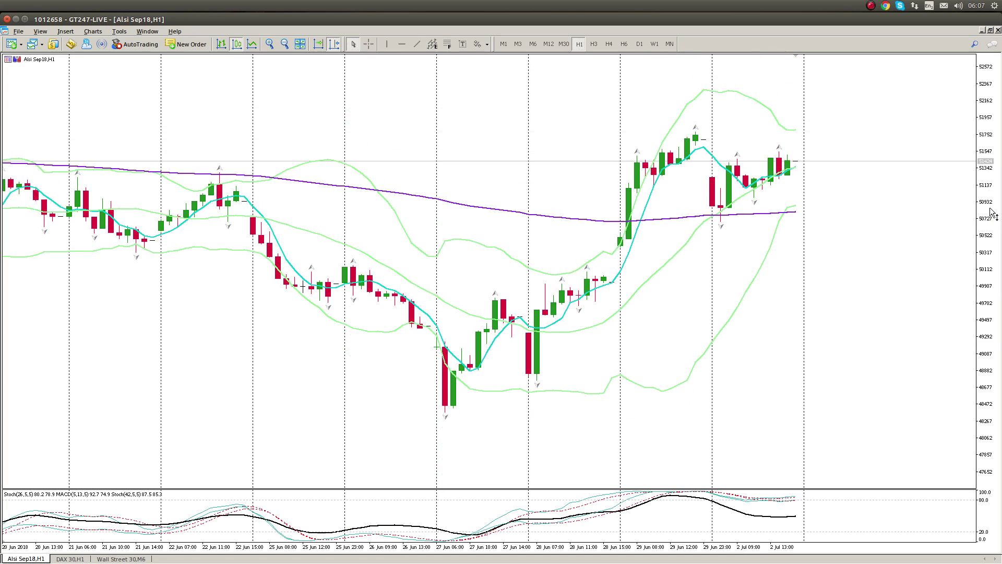
left_click(432, 44)
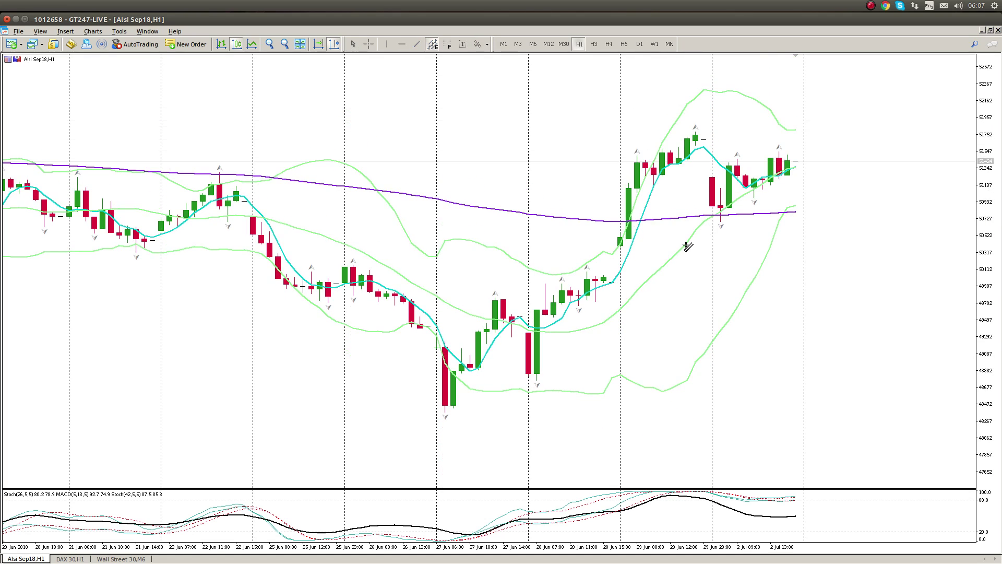
left_click_drag(688, 242, 858, 130)
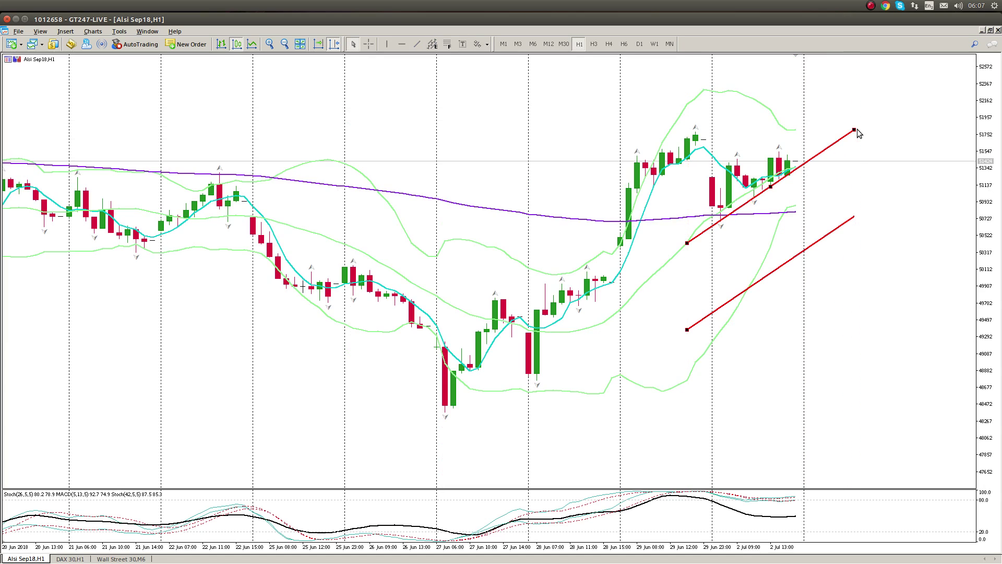
left_click_drag(689, 332, 632, 169)
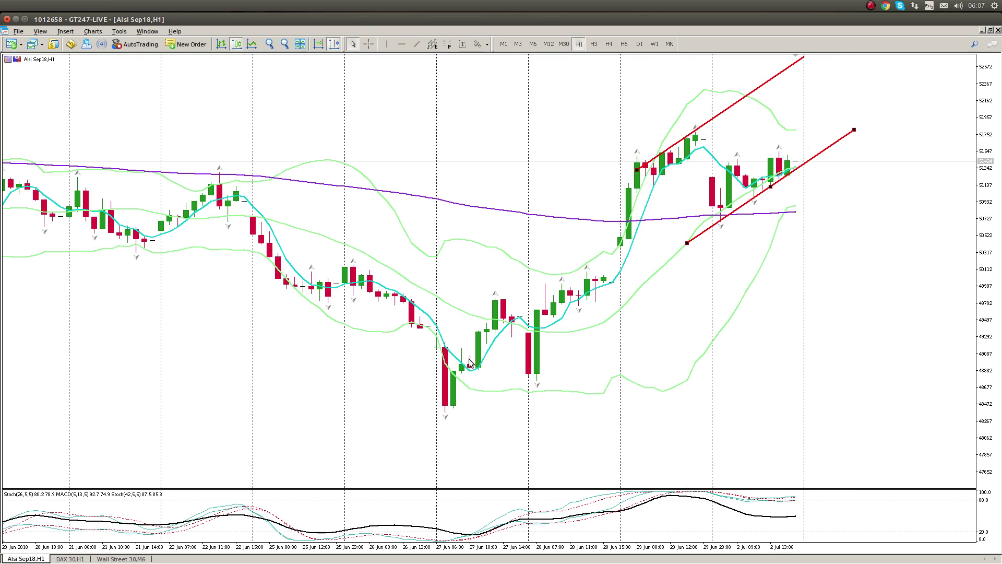